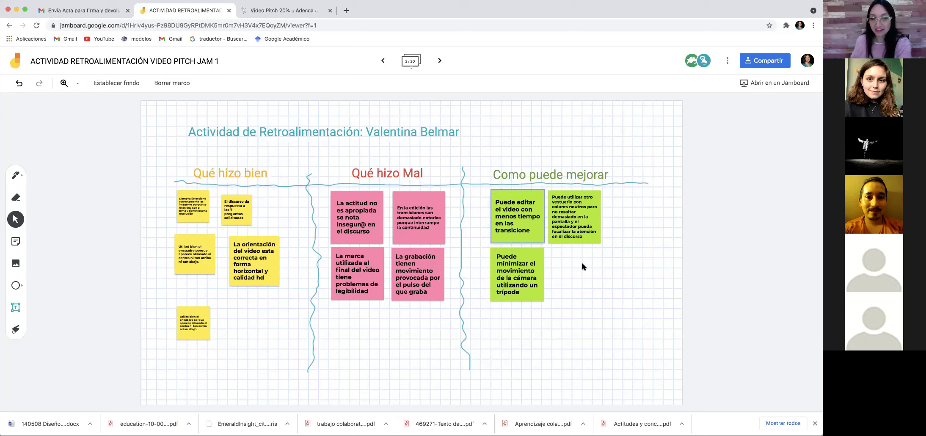
Step: Shrink the green notes about neutral-coloured clothing and shorter video transitions under "Como puede mejorar" on frame 2
click(413, 215)
click(578, 292)
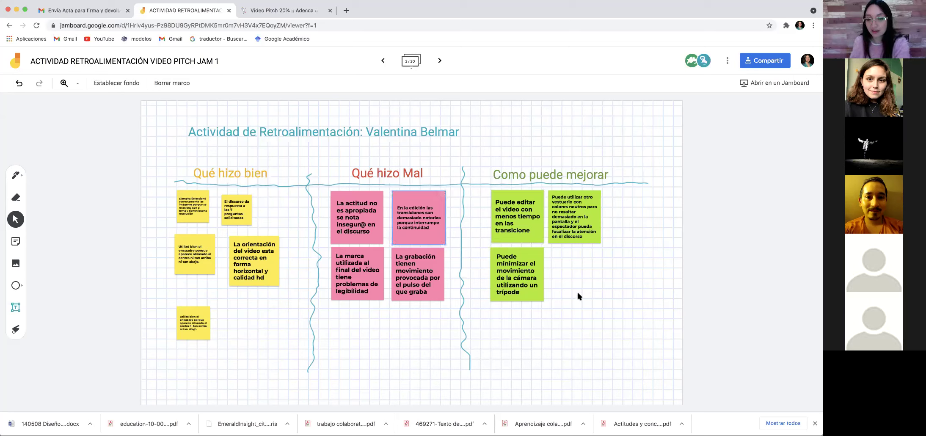
click(533, 288)
click(569, 233)
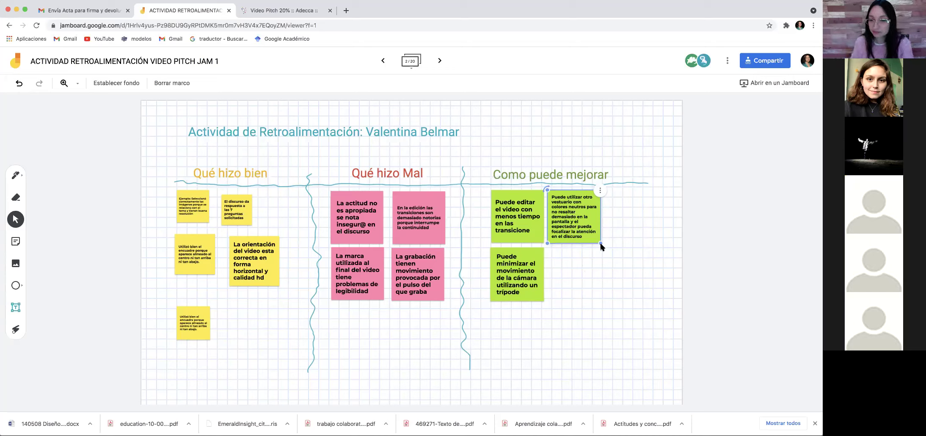
drag(601, 244, 535, 233)
click(536, 233)
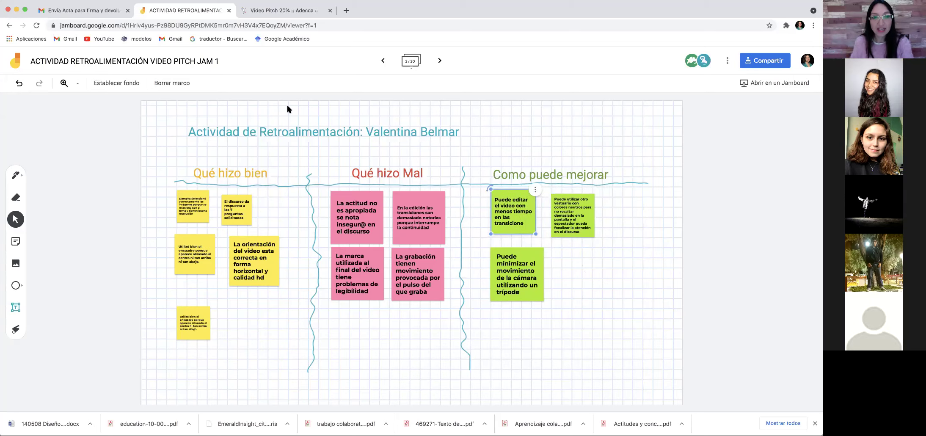
Step: Switch to the Adecca course site, open the Retro-pares resource under UNIDAD 2, 06. Revisión, and review its instructions and JAM links
click(273, 10)
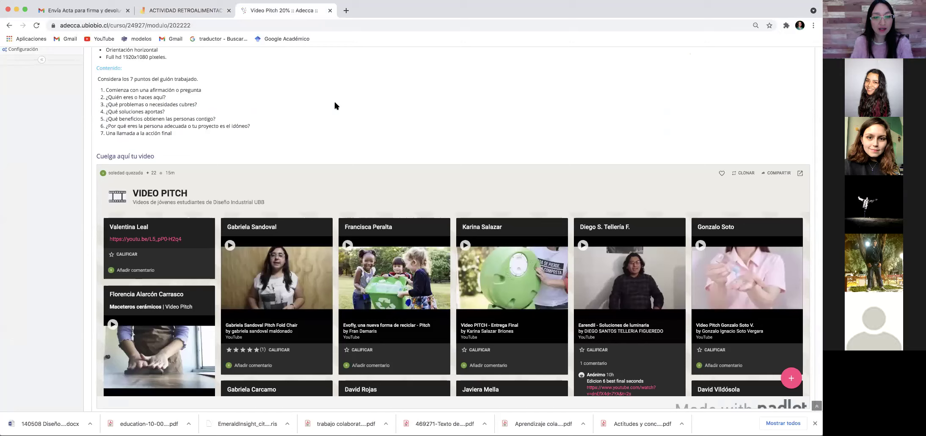
right_click(193, 10)
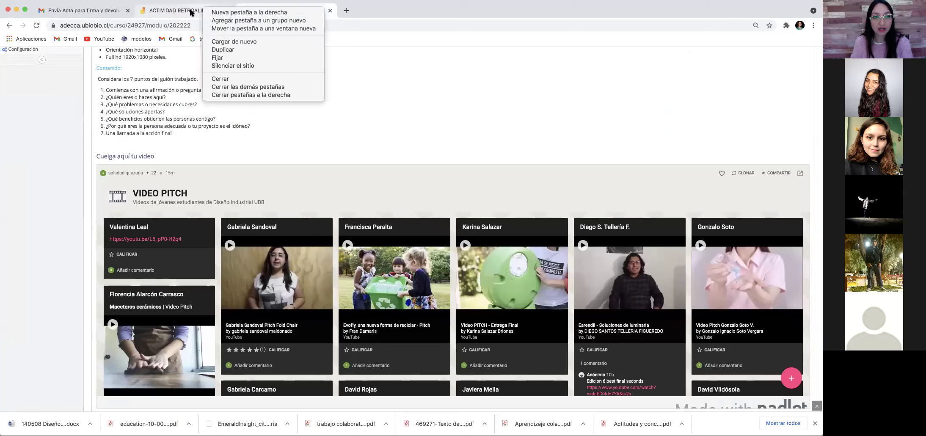
right_click(401, 63)
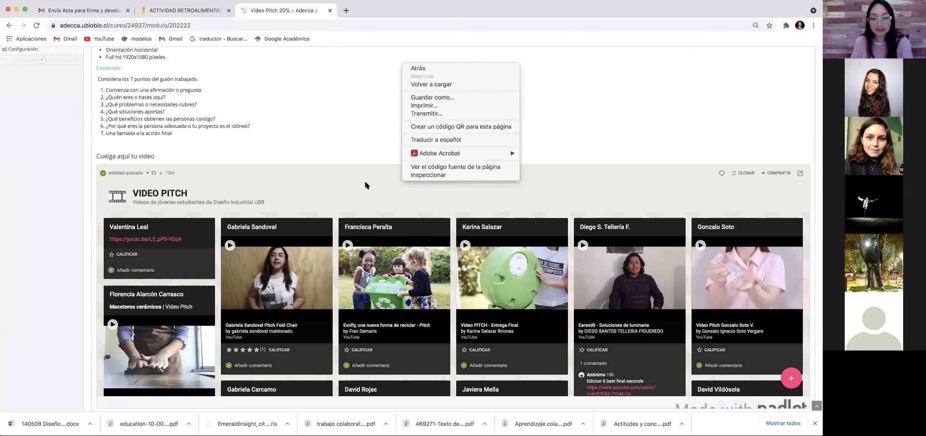
click(255, 129)
scroll(254, 131, up, 5)
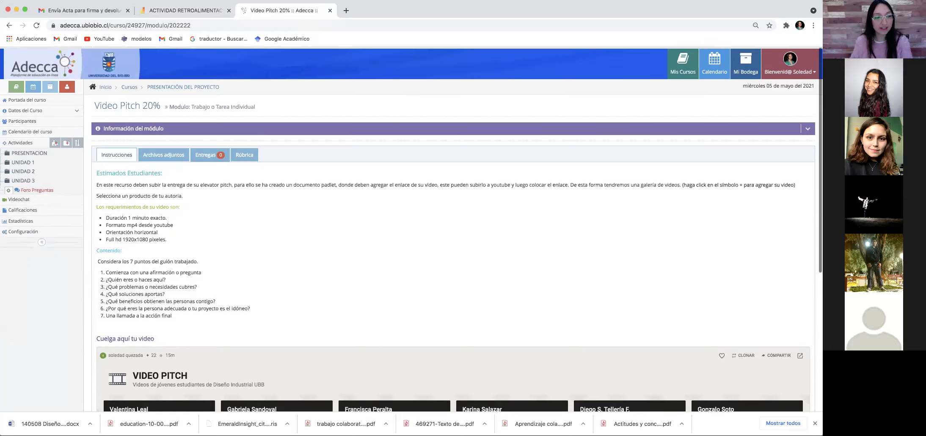
click(7, 172)
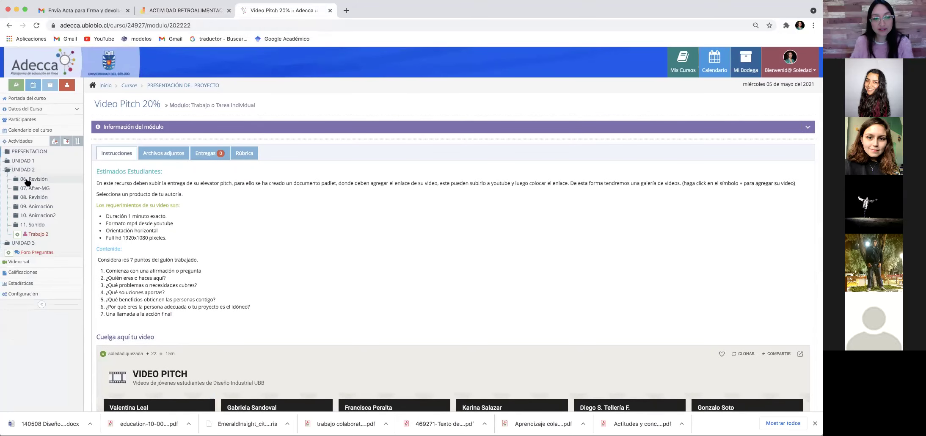
click(28, 181)
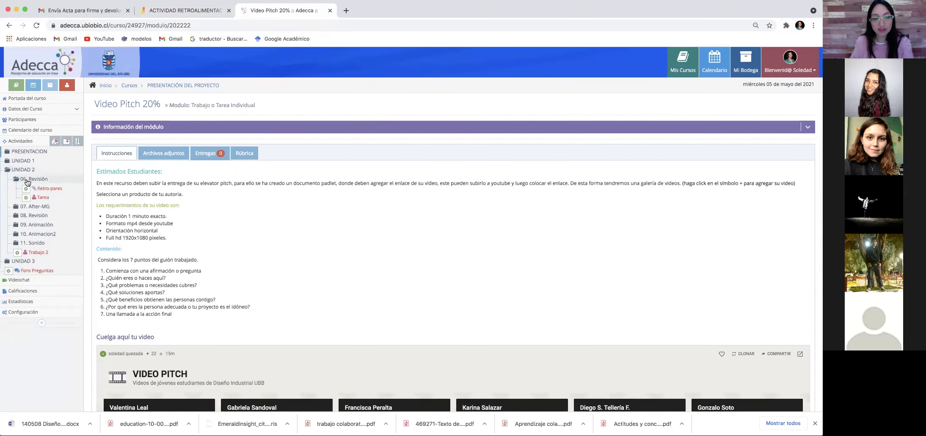
click(49, 190)
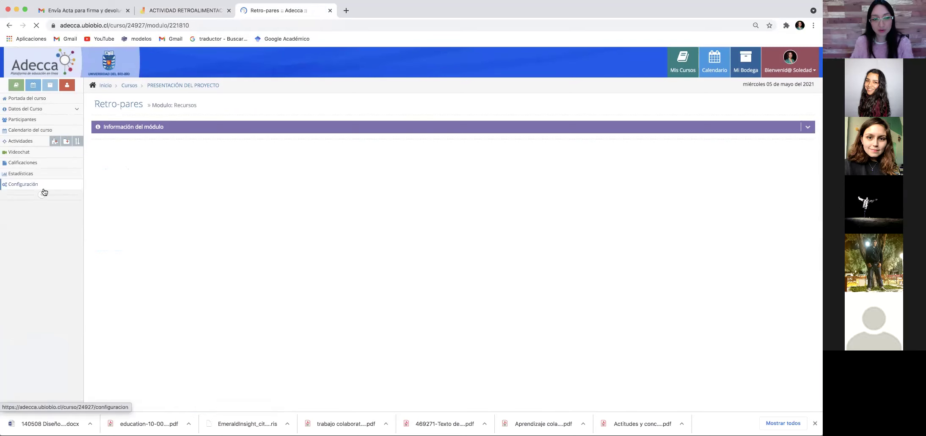
drag(98, 199, 189, 177)
click(119, 183)
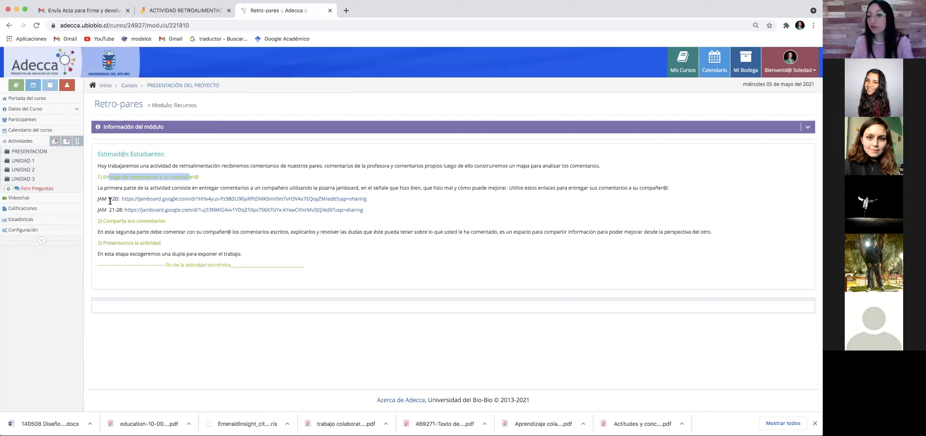
Step: Open the course's participant list, show the Alumnos list, and find student number 11
click(19, 121)
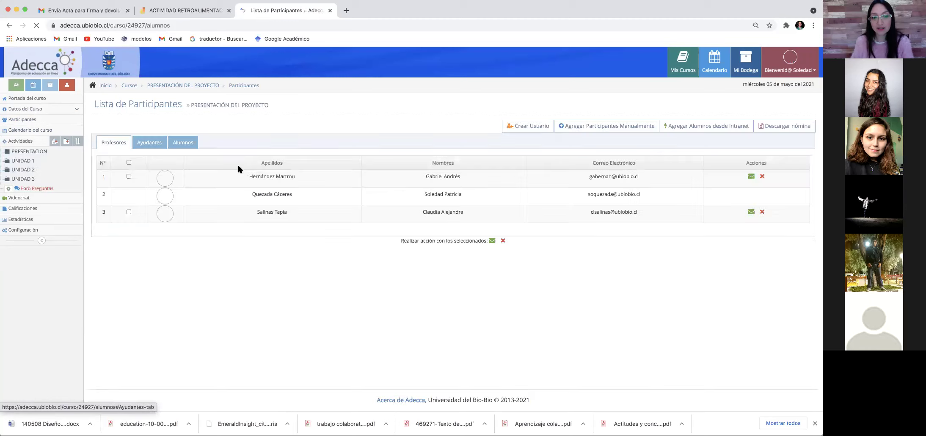
click(190, 144)
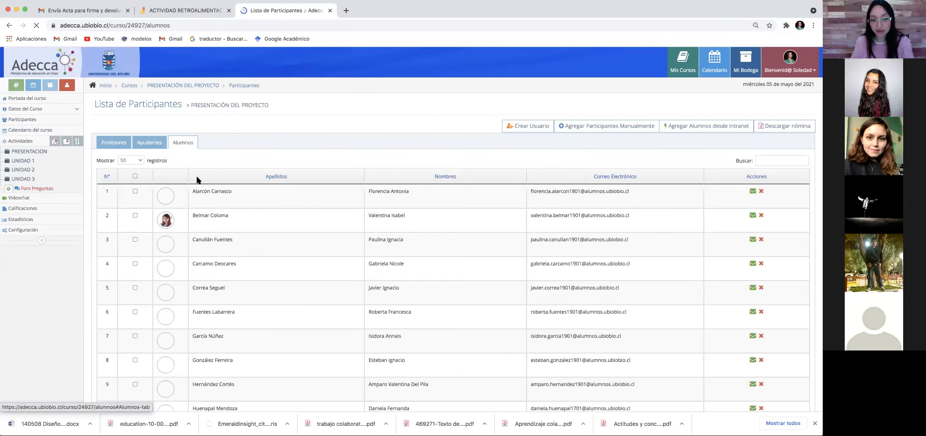
scroll(180, 136, down, 1)
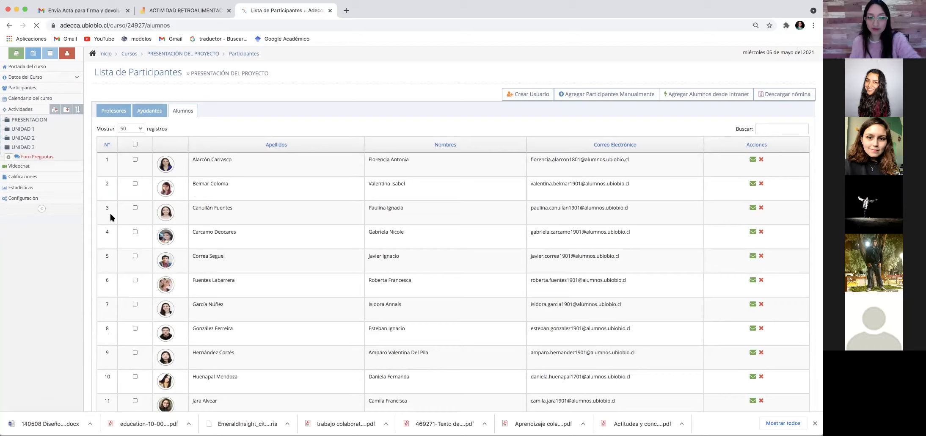
scroll(149, 327, down, 3)
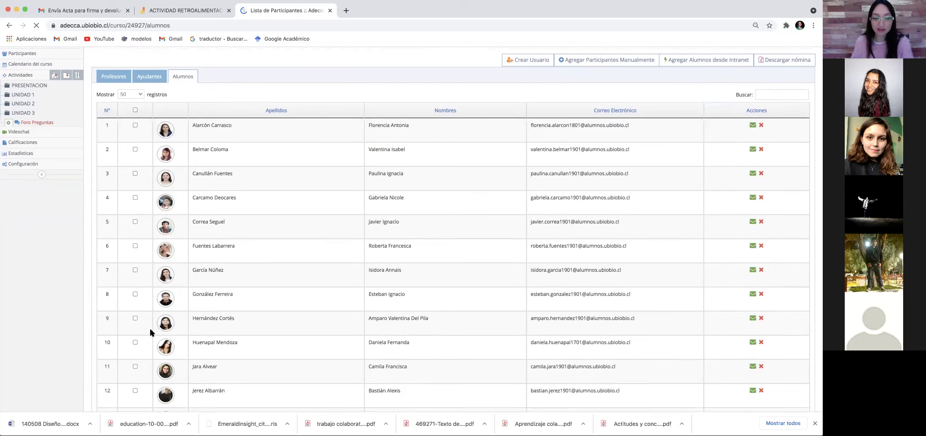
scroll(148, 327, up, 2)
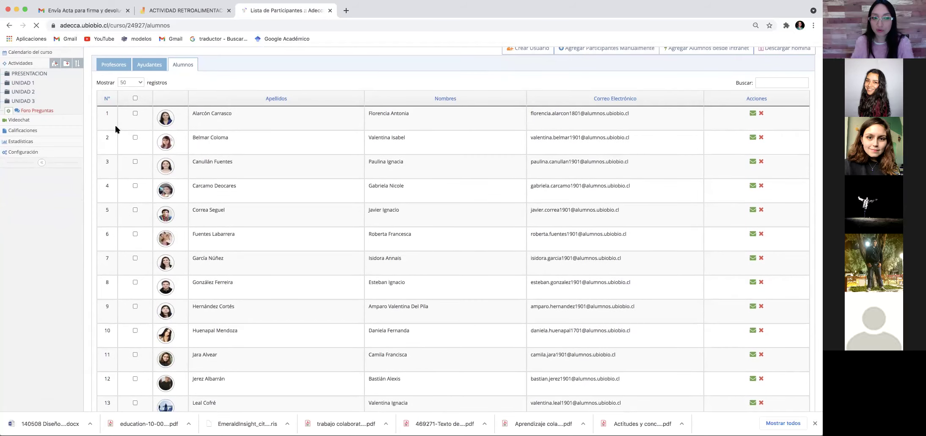
scroll(177, 275, down, 2)
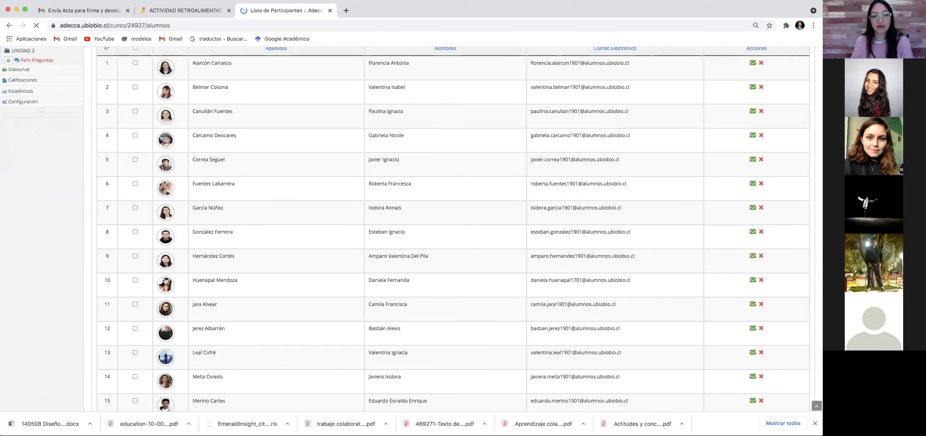
drag(217, 306, 192, 306)
click(121, 305)
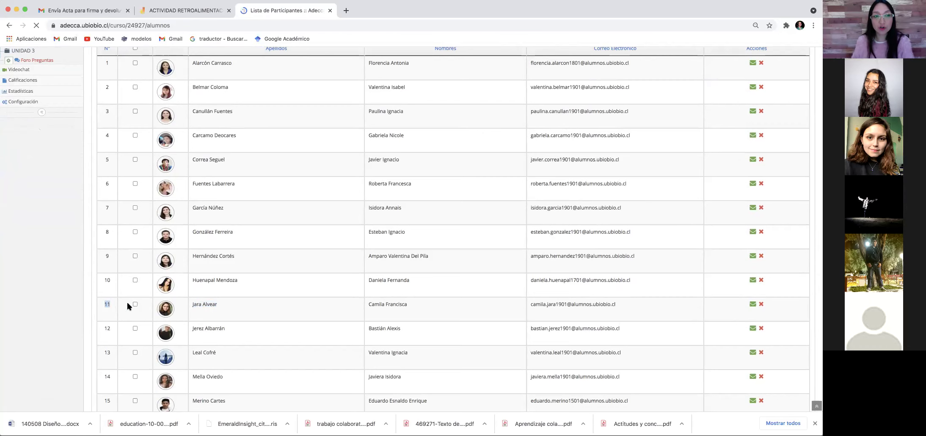
Step: Switch back to the "ACTIVIDAD RETROALIMENTACIÓN VIDEO PITCH JAM 1" board and go forward to frame 11
click(196, 11)
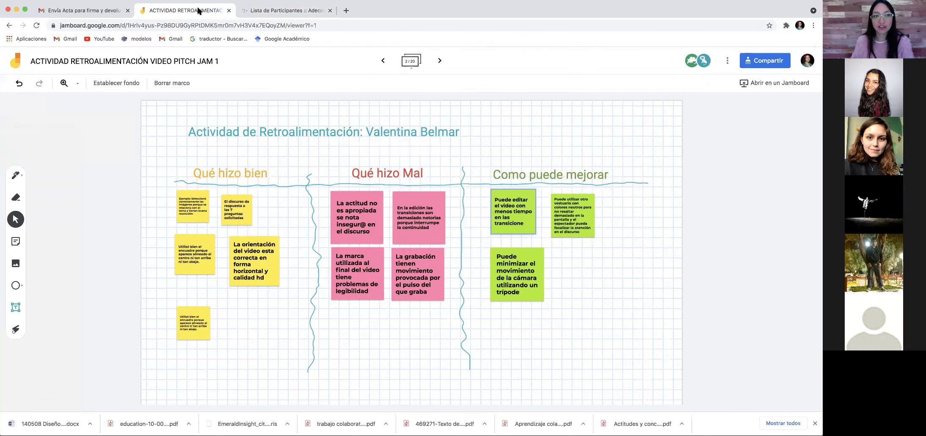
click(441, 62)
click(441, 62)
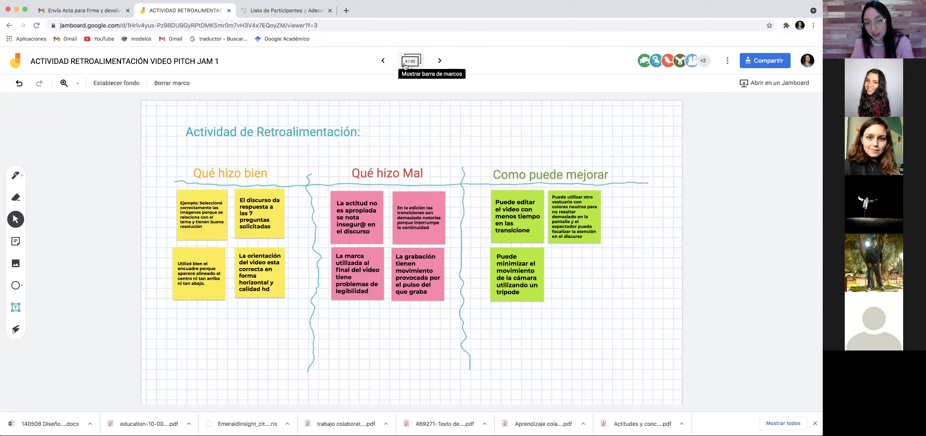
click(439, 62)
click(439, 61)
click(439, 61)
click(439, 62)
click(439, 61)
click(439, 61)
click(439, 62)
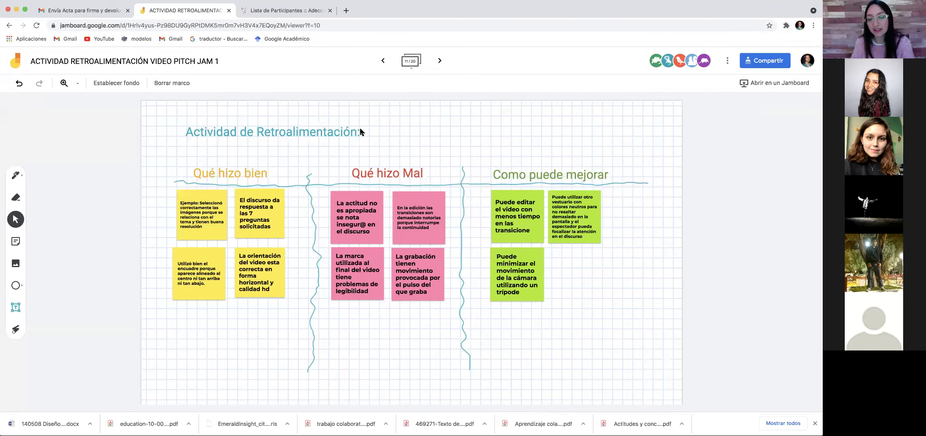
Step: Point out the "Actividad de Retroalimentación:" title on frame 11 and check the participant list before returning to the board
click(363, 132)
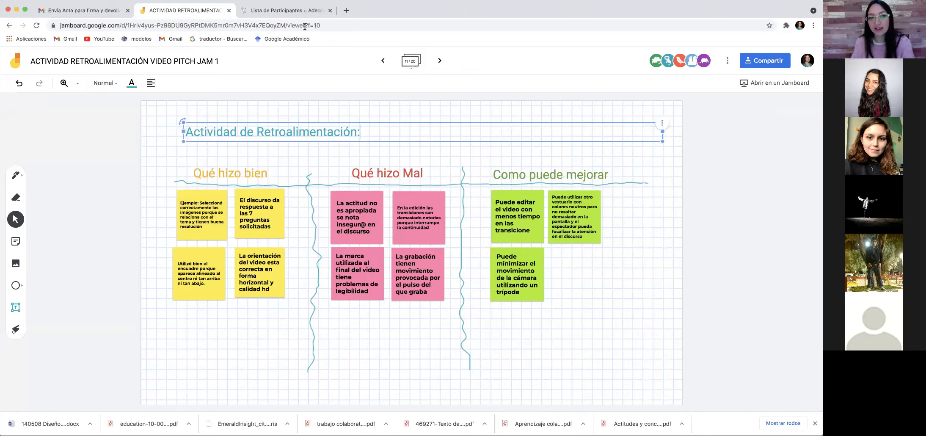
click(287, 12)
click(190, 13)
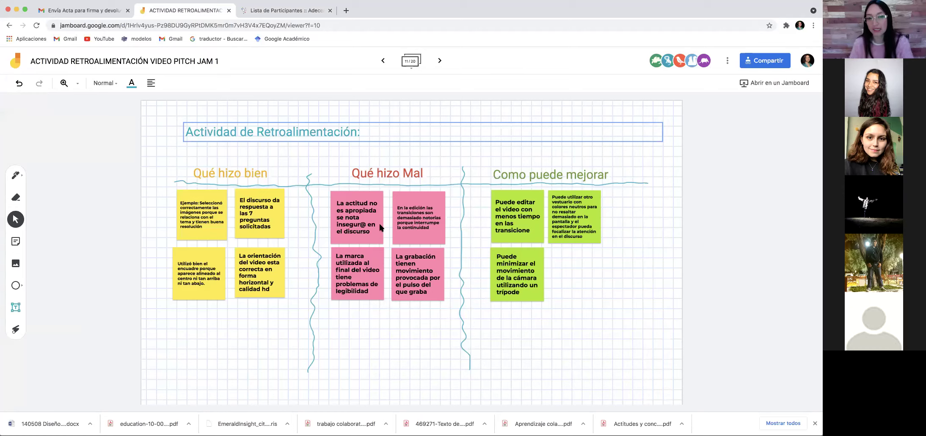
click(451, 221)
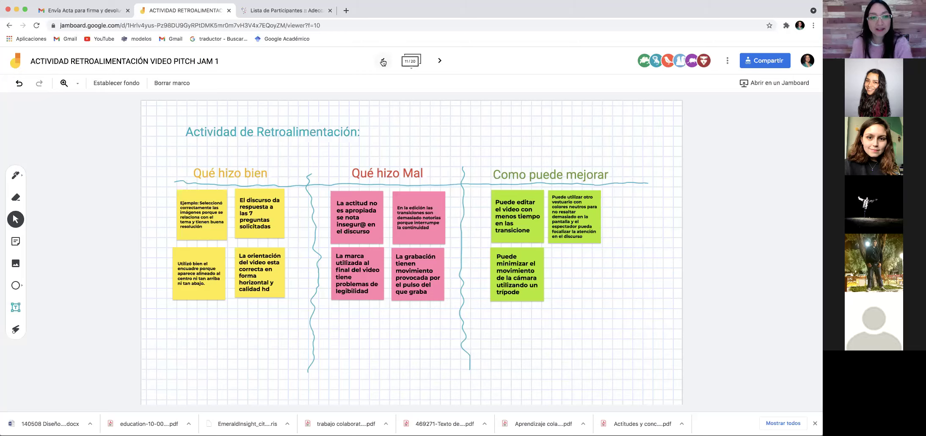
Step: Switch to the Adecca course site, open the Video Pitch 20% task, and look through its gallery of student videos
click(252, 11)
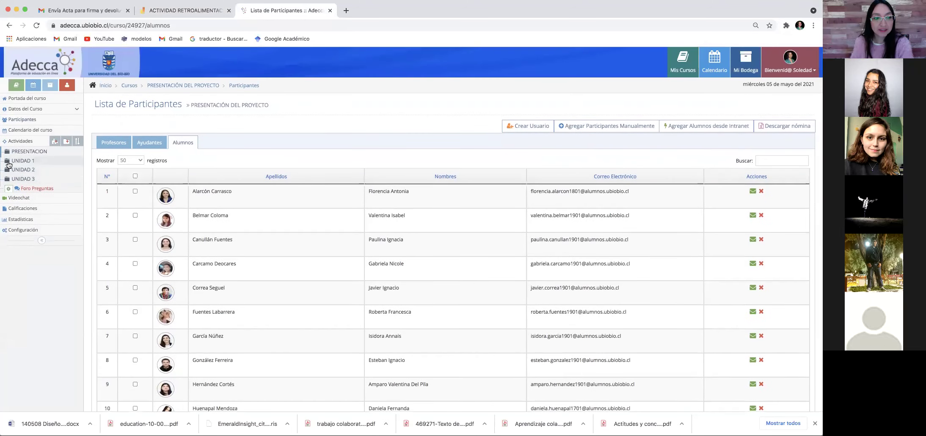
click(17, 161)
click(19, 224)
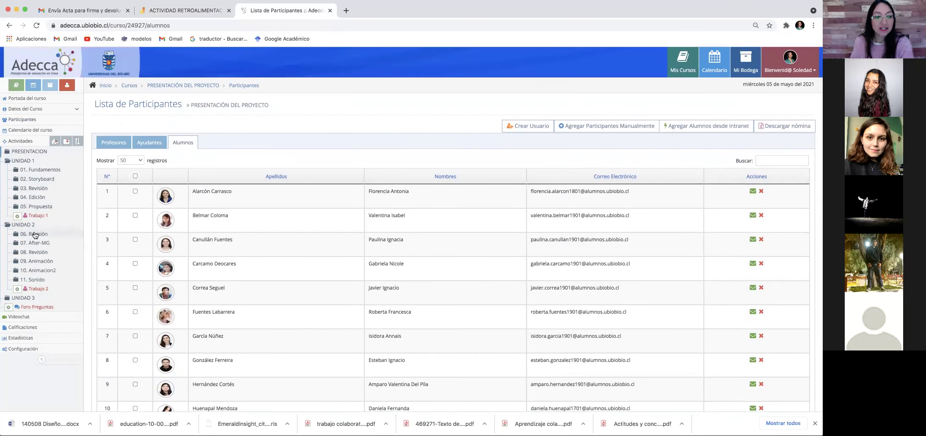
click(32, 235)
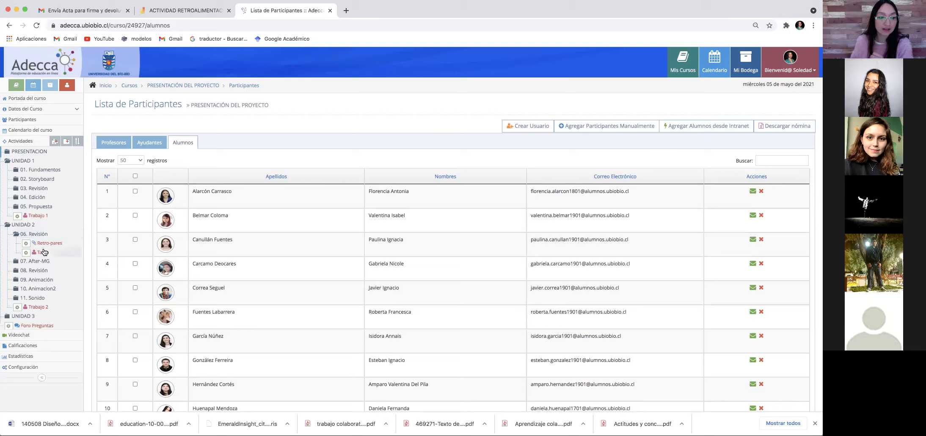
click(30, 213)
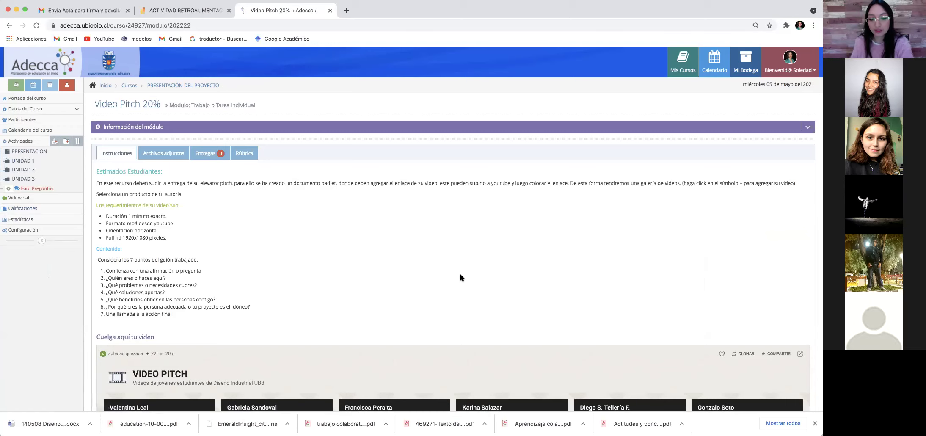
scroll(459, 271, down, 3)
scroll(461, 278, down, 10)
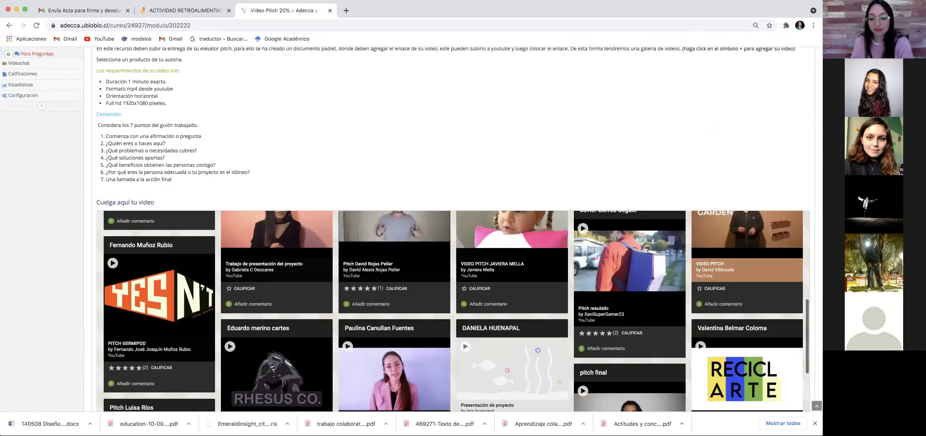
scroll(461, 277, up, 10)
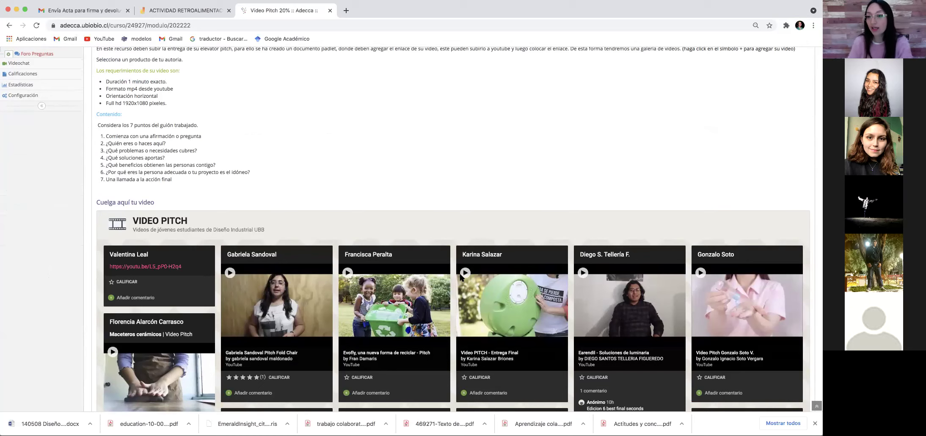
scroll(362, 182, up, 5)
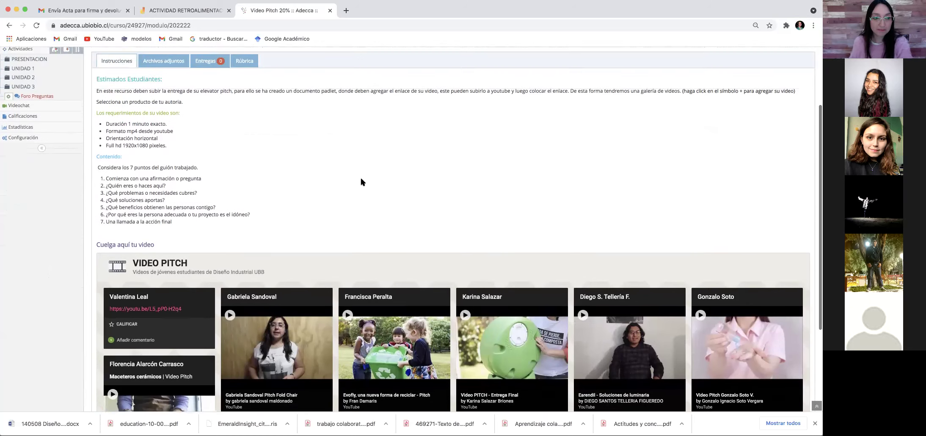
Step: Reopen the Retro-pares resource under UNIDAD 2, 06. Revisión, and open the JAM 21-28 board from its link
click(22, 169)
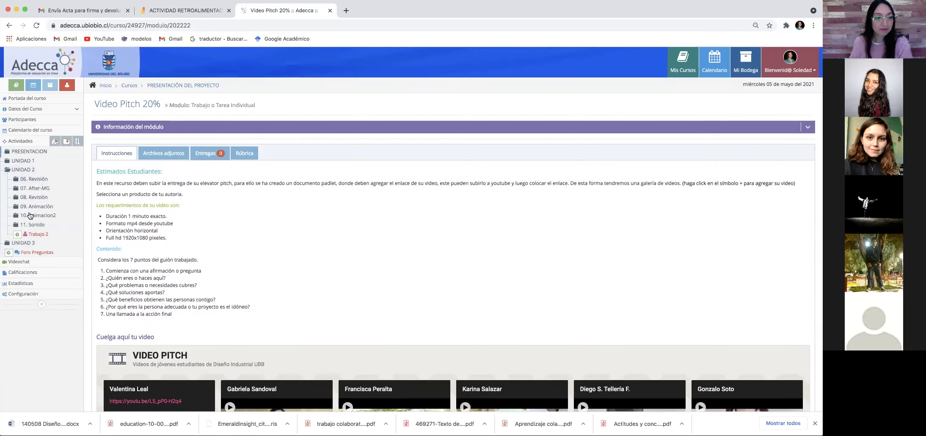
click(45, 188)
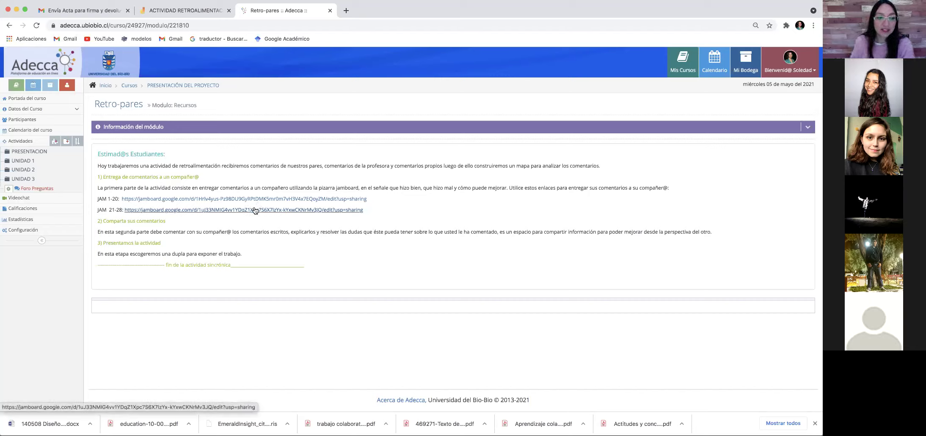
click(256, 210)
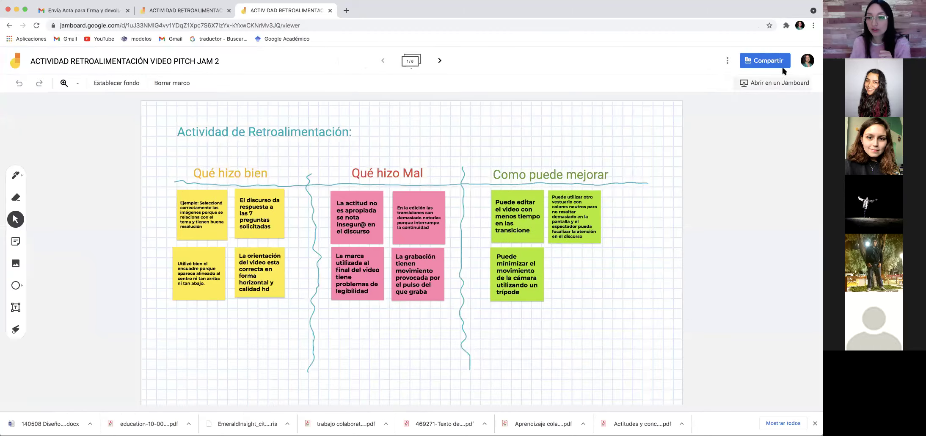
Step: Set the JAM 2 board's link sharing to "Cualquier persona con el enlace" and leave the sharing settings
click(765, 61)
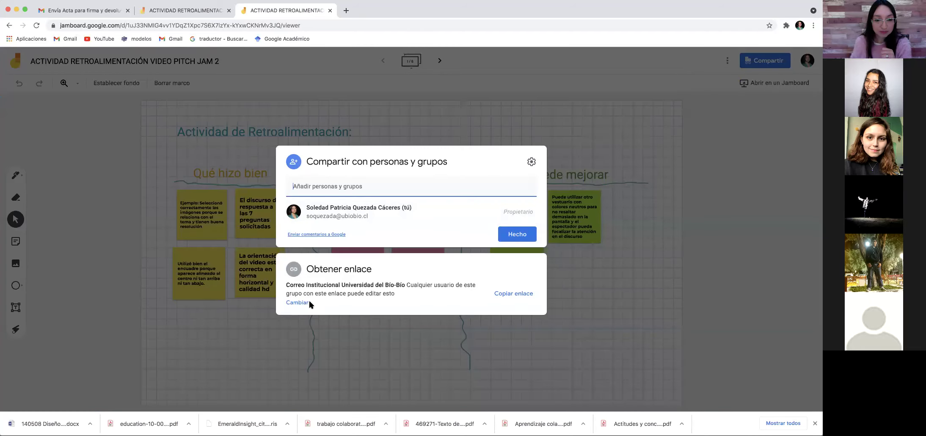
click(299, 303)
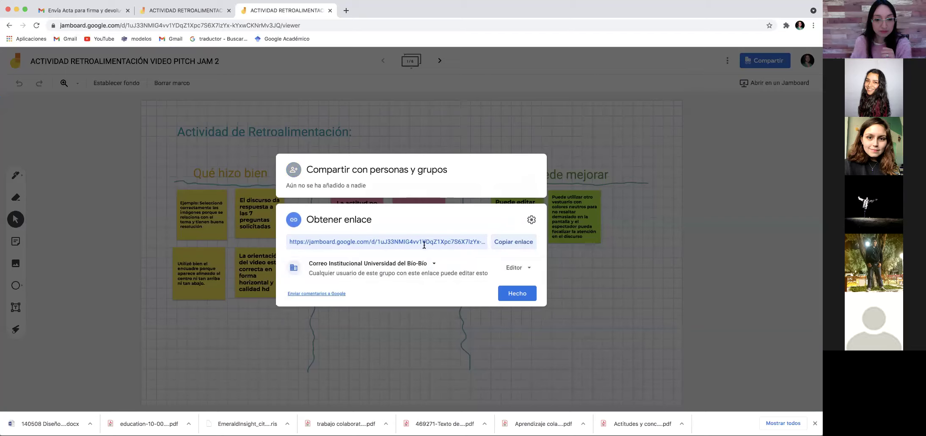
click(392, 264)
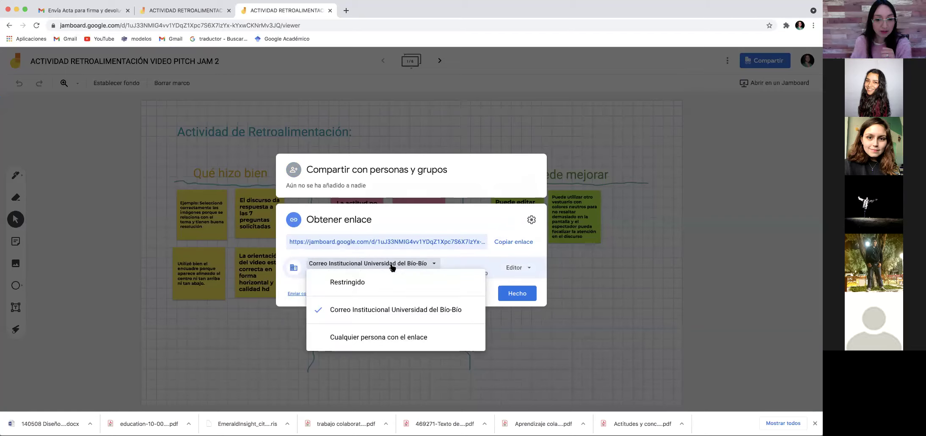
click(387, 338)
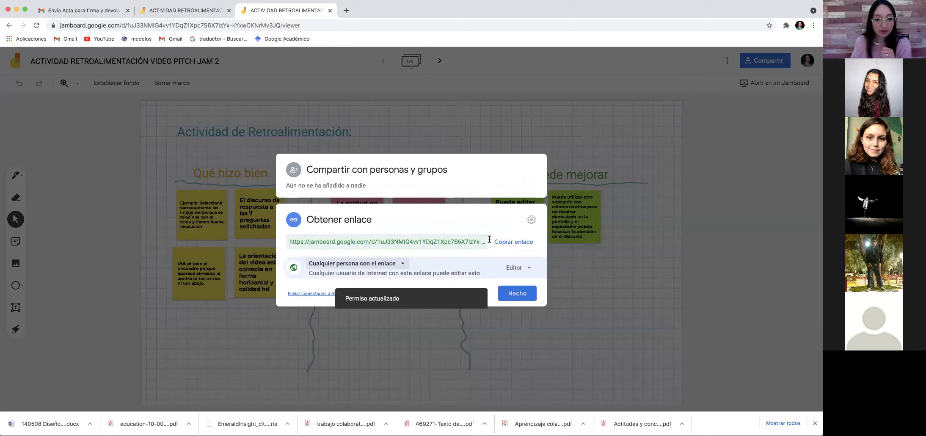
click(593, 52)
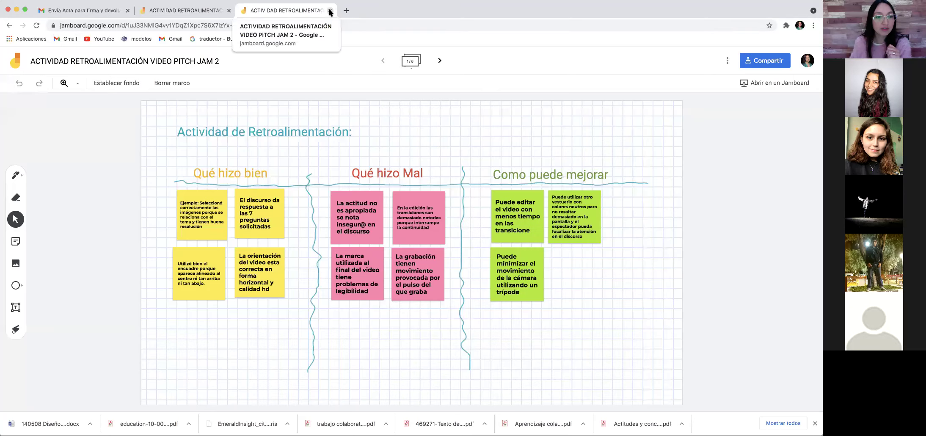
Step: Close the JAM 2 board and check the link sharing settings of the JAM 1 board
click(330, 10)
click(754, 64)
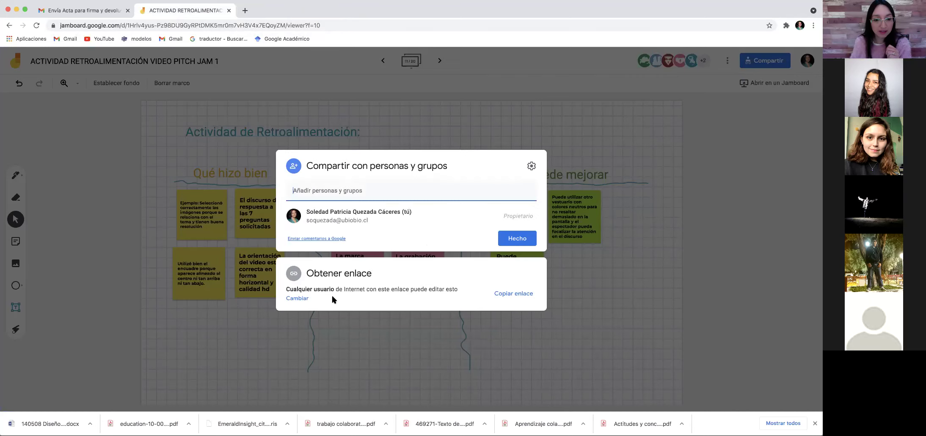
click(593, 157)
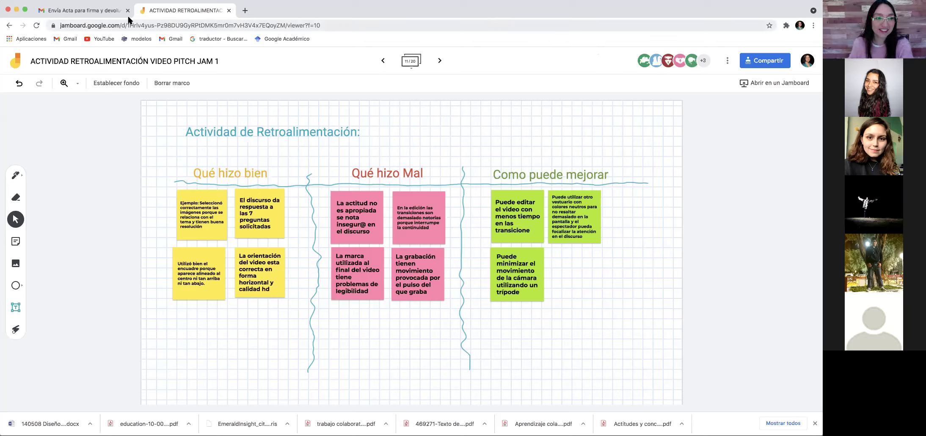
Step: Open adecca.ubiobio.cl in a new browser tab and enter the PRESENTACIÓN DEL PROYECTO course
click(88, 15)
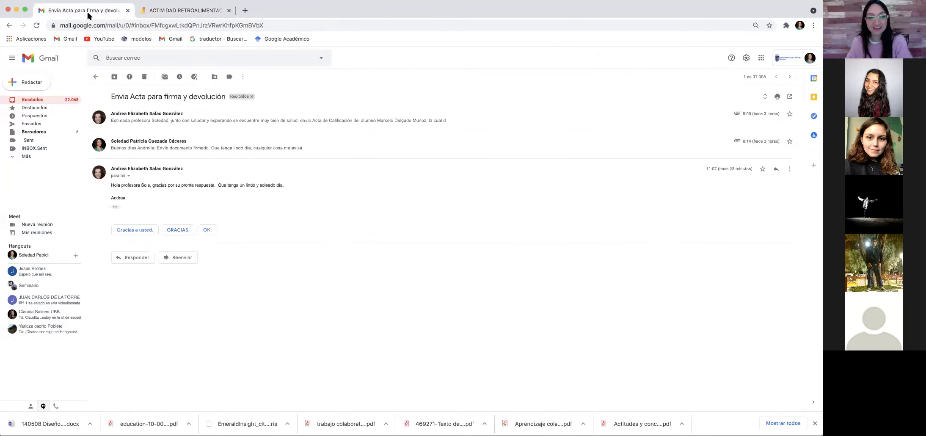
click(149, 13)
click(243, 13)
text(adecca.ubiobio.cl)
key(Return)
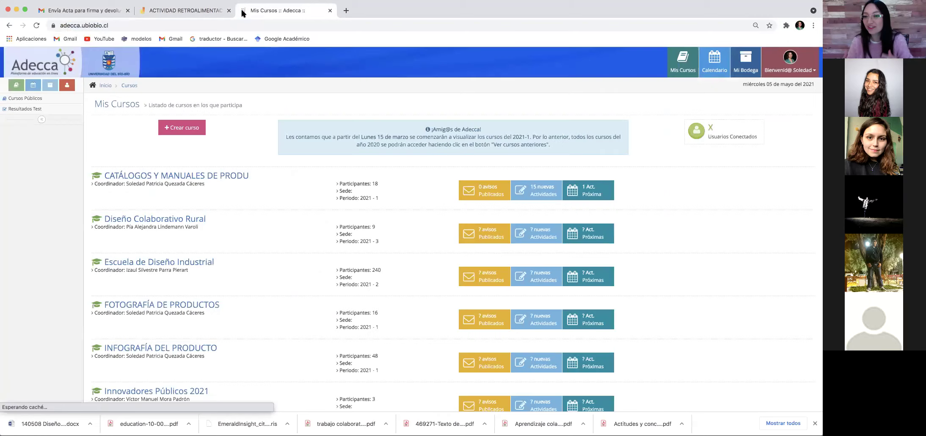
scroll(249, 331, down, 3)
scroll(249, 332, down, 2)
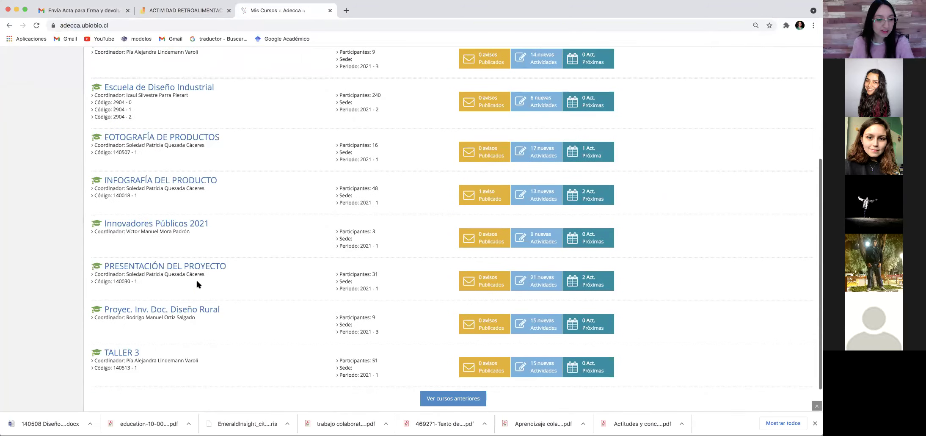
click(203, 273)
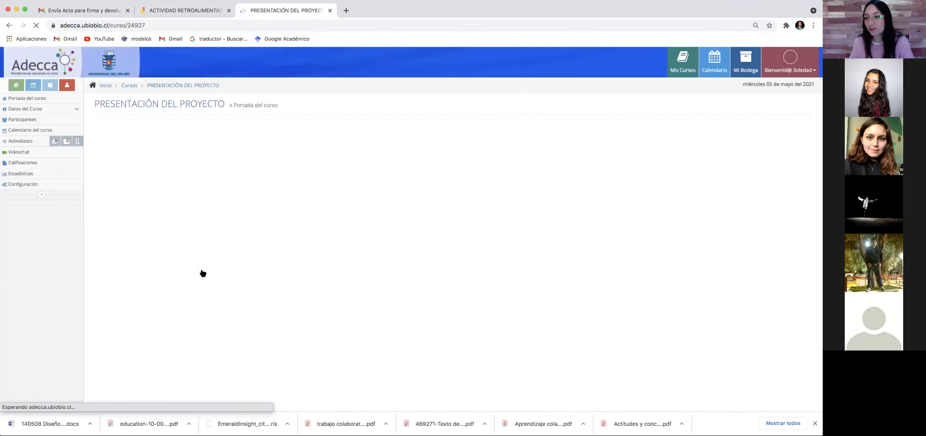
Step: Open the Retro-pares resource under UNIDAD 2, 06. Revisión
click(22, 170)
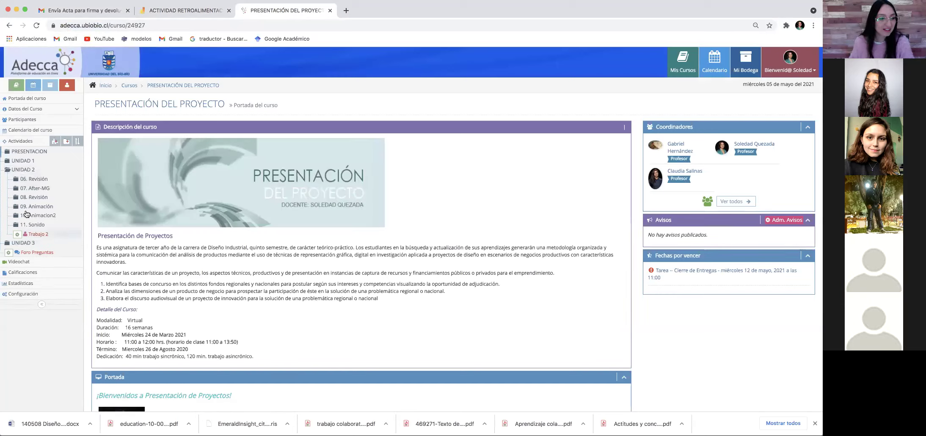
click(48, 179)
click(48, 188)
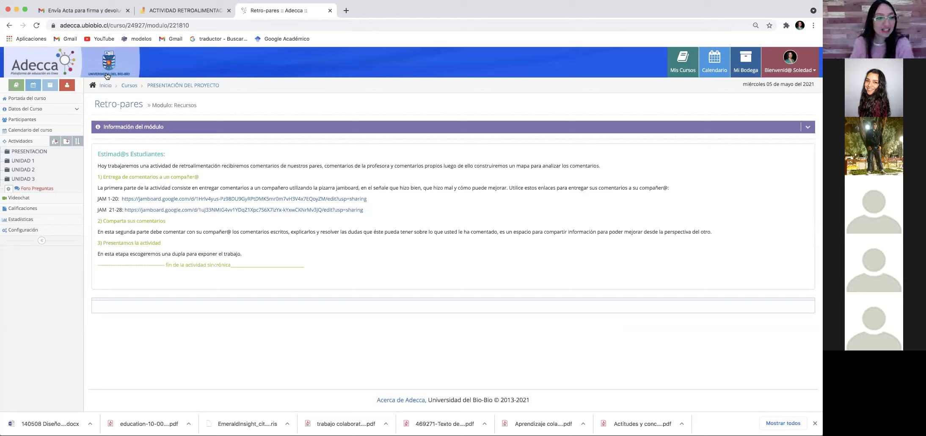
Step: View the course's Alumnos participant list and highlight the first name and list number of the student in row 4
click(41, 121)
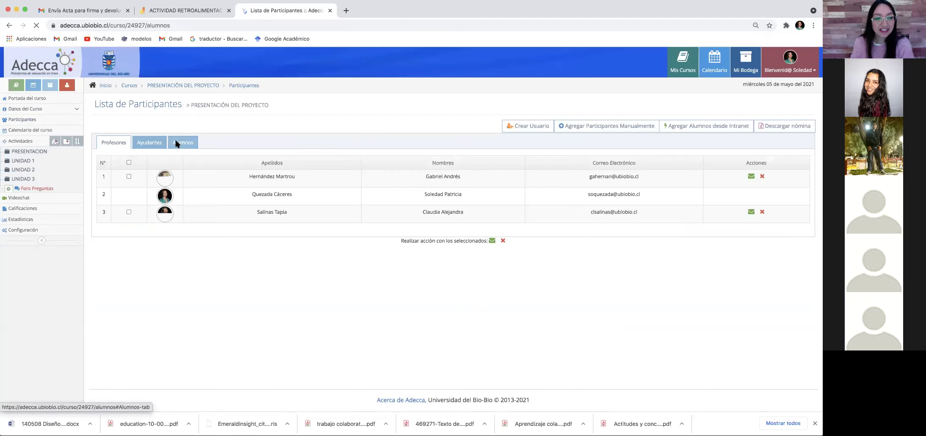
click(177, 143)
scroll(227, 223, down, 5)
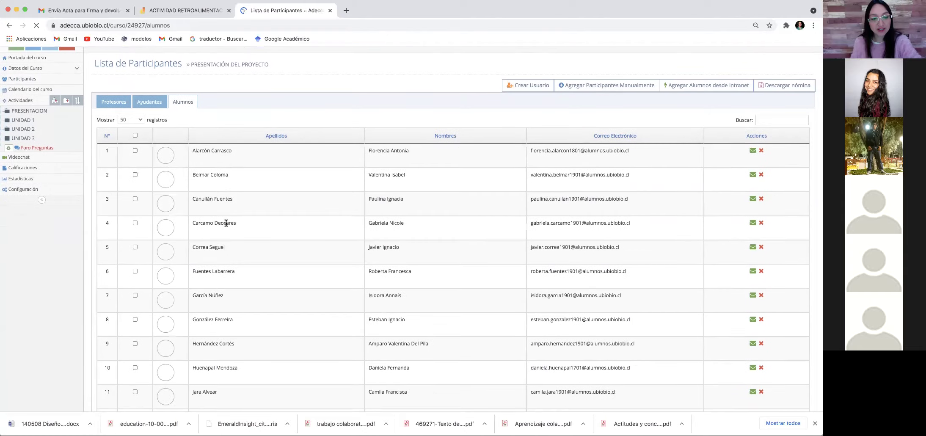
scroll(224, 225, up, 2)
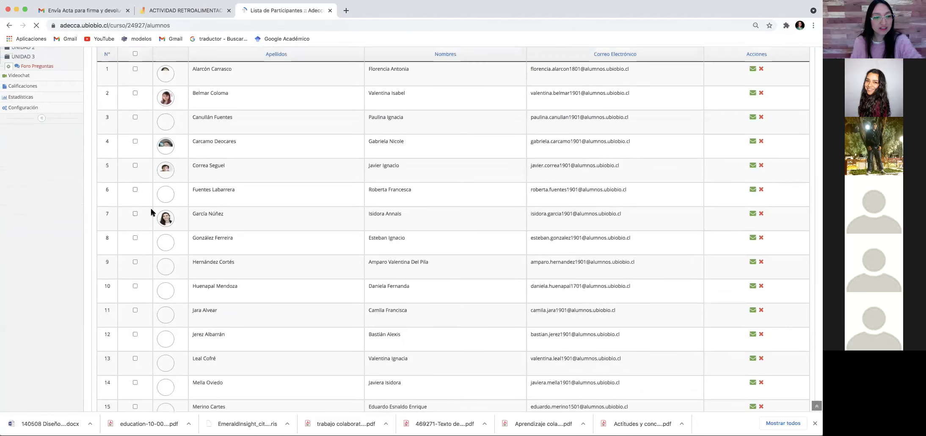
scroll(173, 181, up, 1)
scroll(174, 183, down, 1)
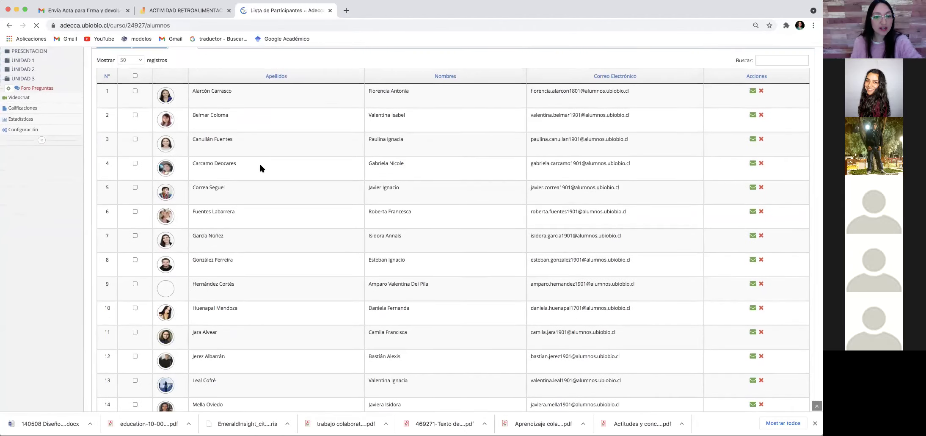
double_click(387, 163)
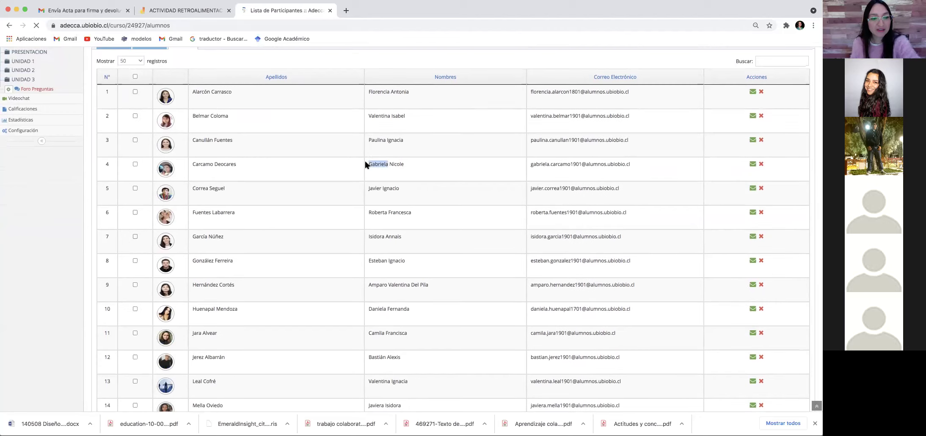
double_click(106, 165)
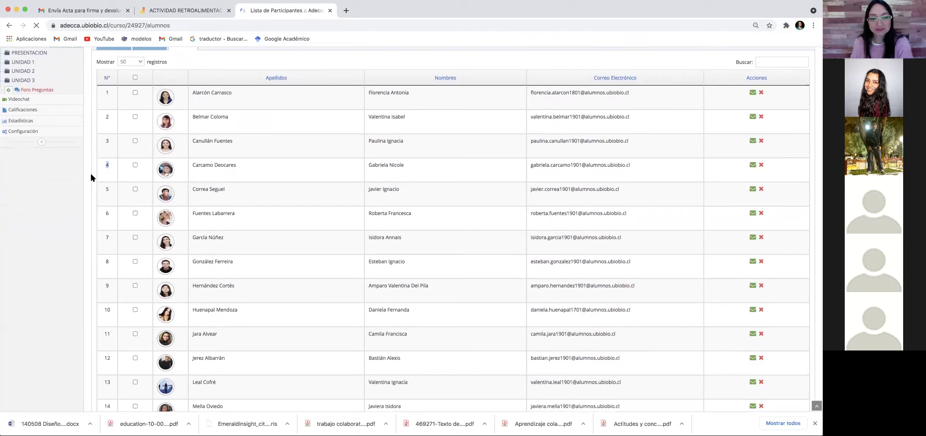
scroll(91, 174, down, 1)
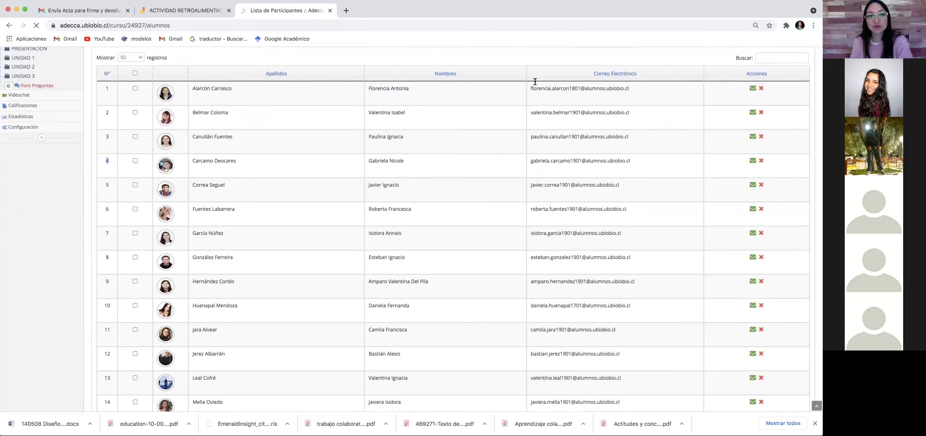
Step: Switch to the JAM 1 board, go back to frame 4, and point out its "Actividad de Retroalimentación:" title
click(197, 14)
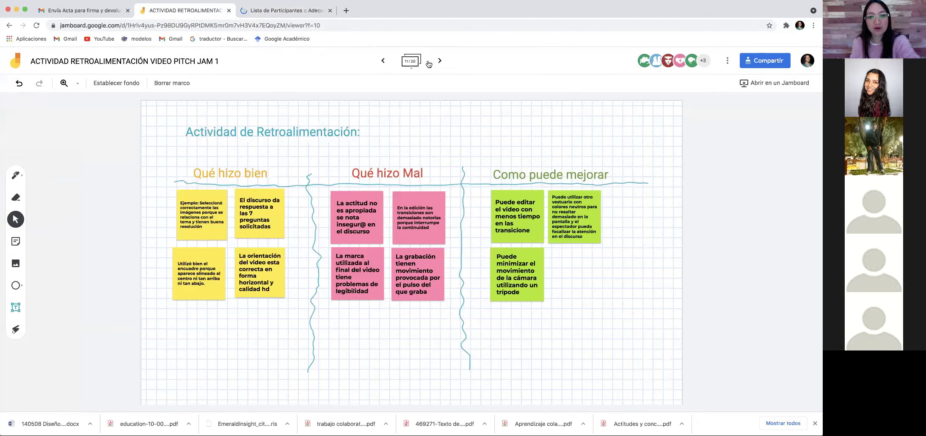
click(382, 62)
click(382, 62)
click(382, 61)
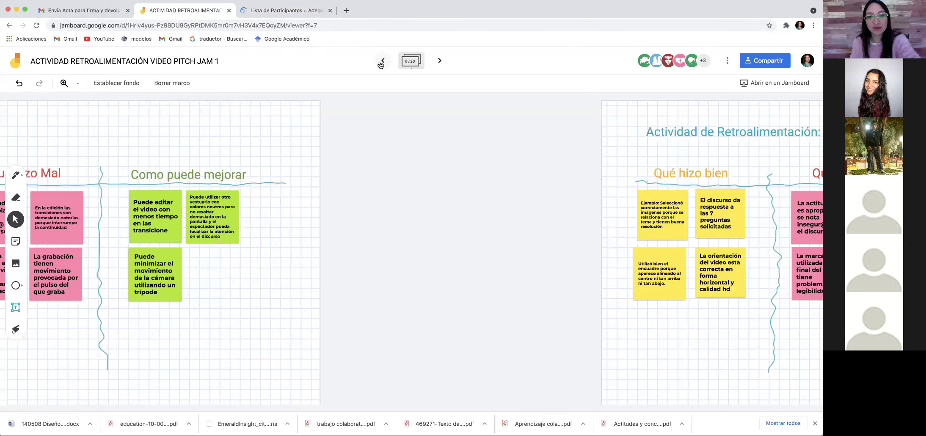
click(382, 63)
click(381, 63)
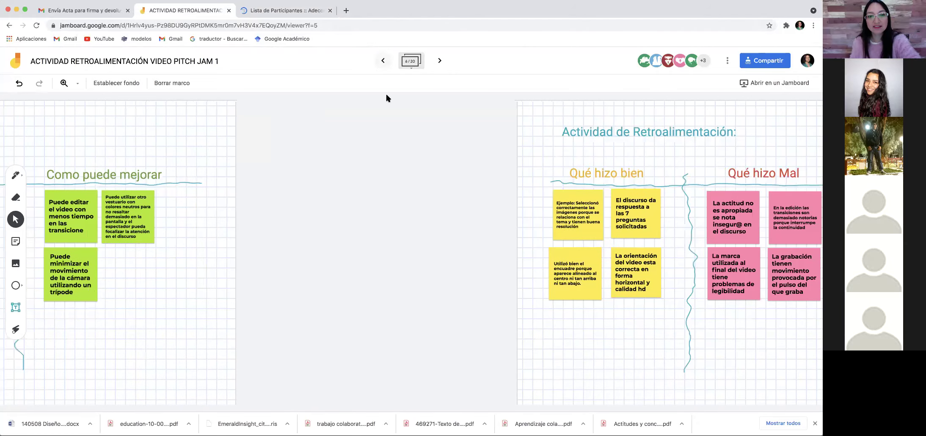
click(383, 60)
click(383, 60)
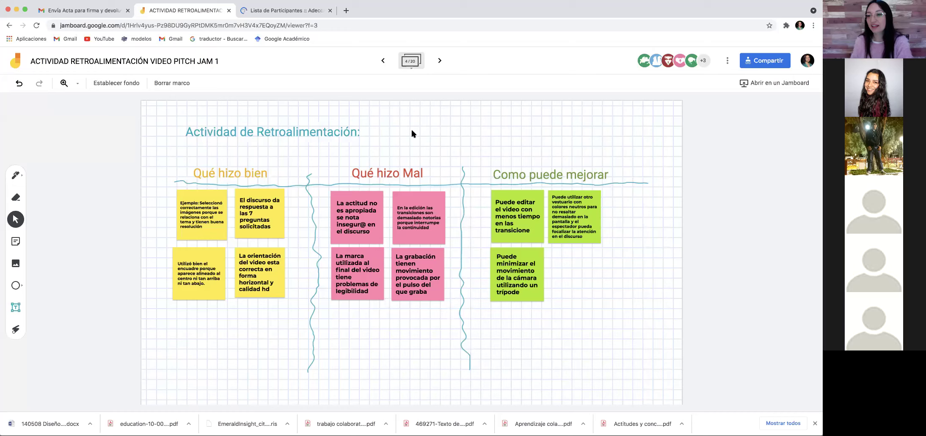
click(368, 130)
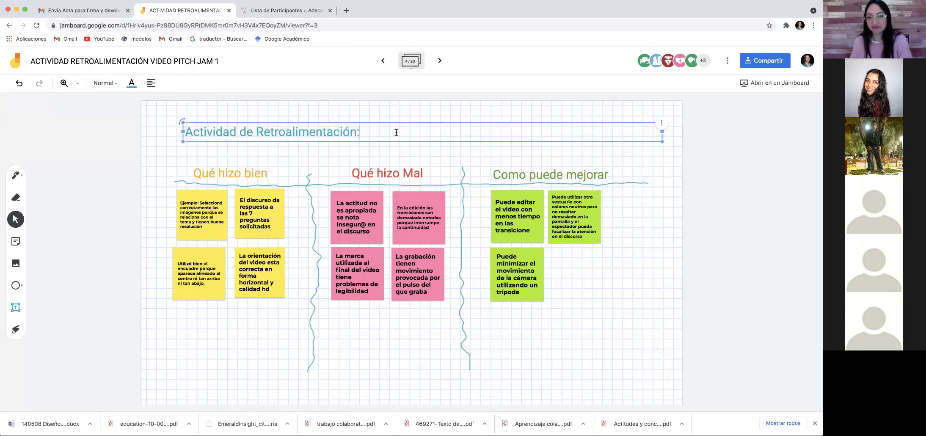
Step: Return to the Adecca course and reopen the Retro-pares resource from 06. Revisión in UNIDAD 2
click(92, 11)
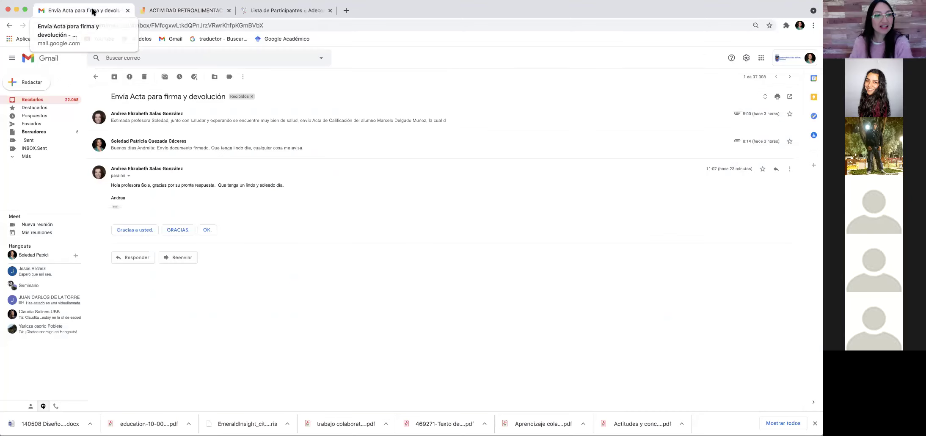
click(263, 11)
scroll(31, 131, up, 1)
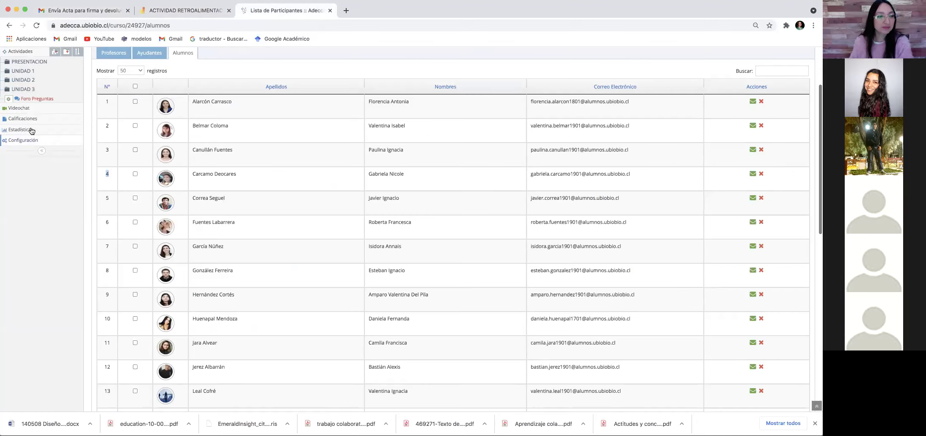
scroll(32, 131, up, 3)
click(10, 129)
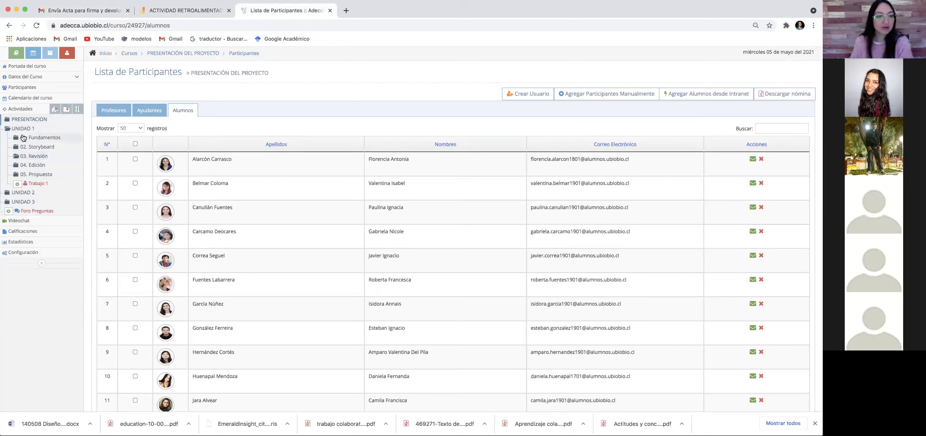
click(9, 128)
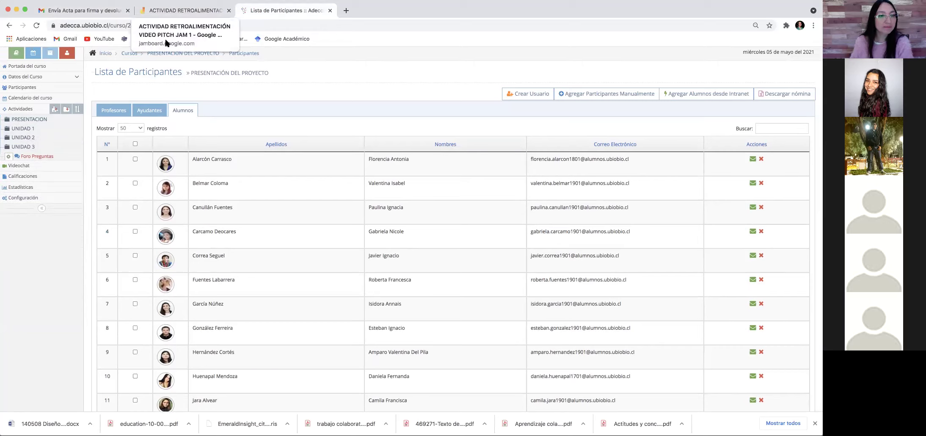
click(10, 139)
click(34, 147)
click(50, 157)
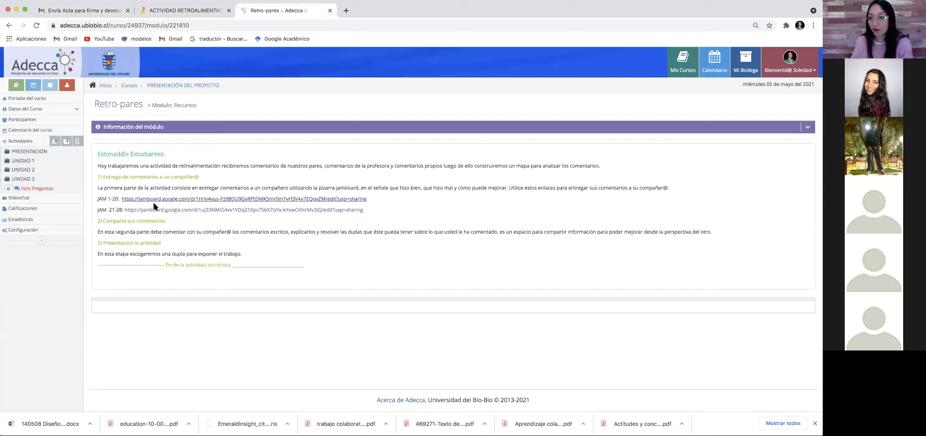
Step: Highlight the "Comparta sus comentarios" and "Presentamos la actividad" headings and the line about choosing a pair to present
drag(101, 221, 159, 226)
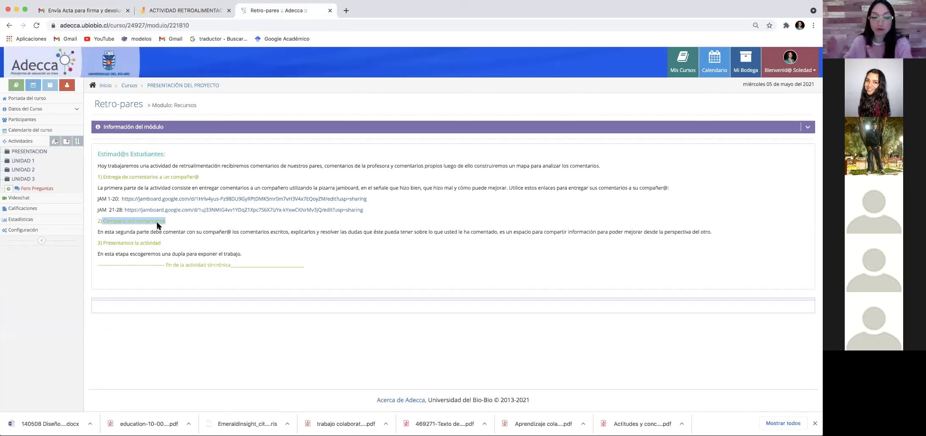
drag(104, 243, 158, 243)
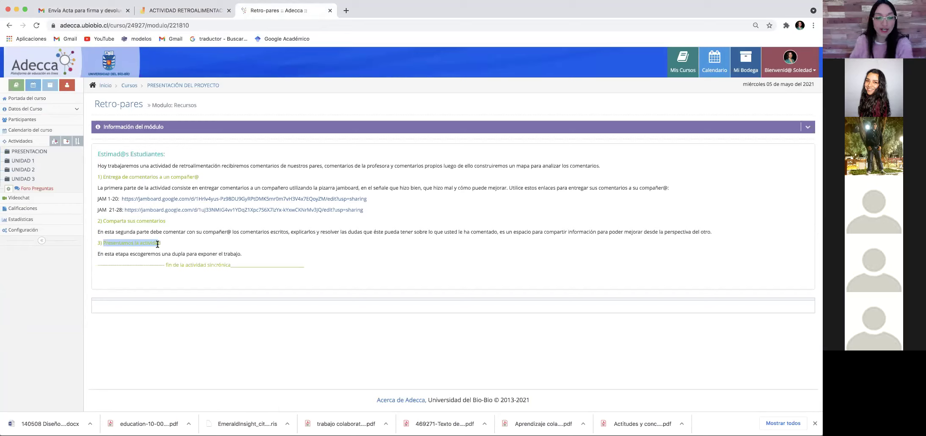
drag(241, 254, 151, 250)
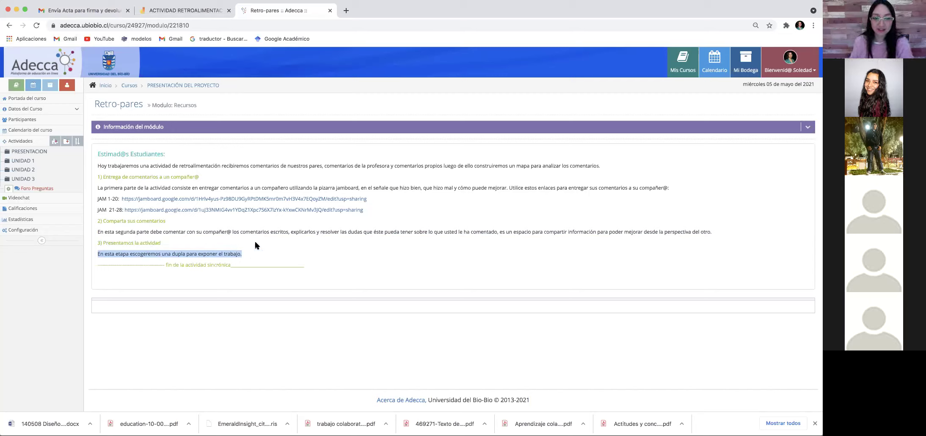
click(274, 245)
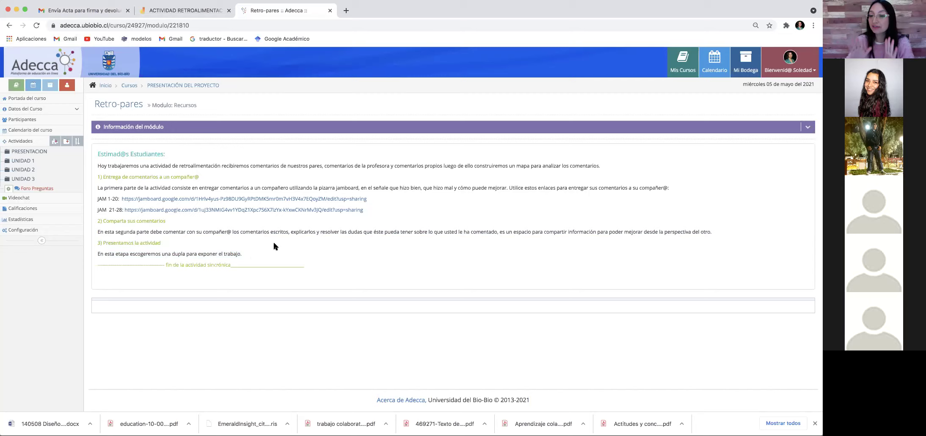